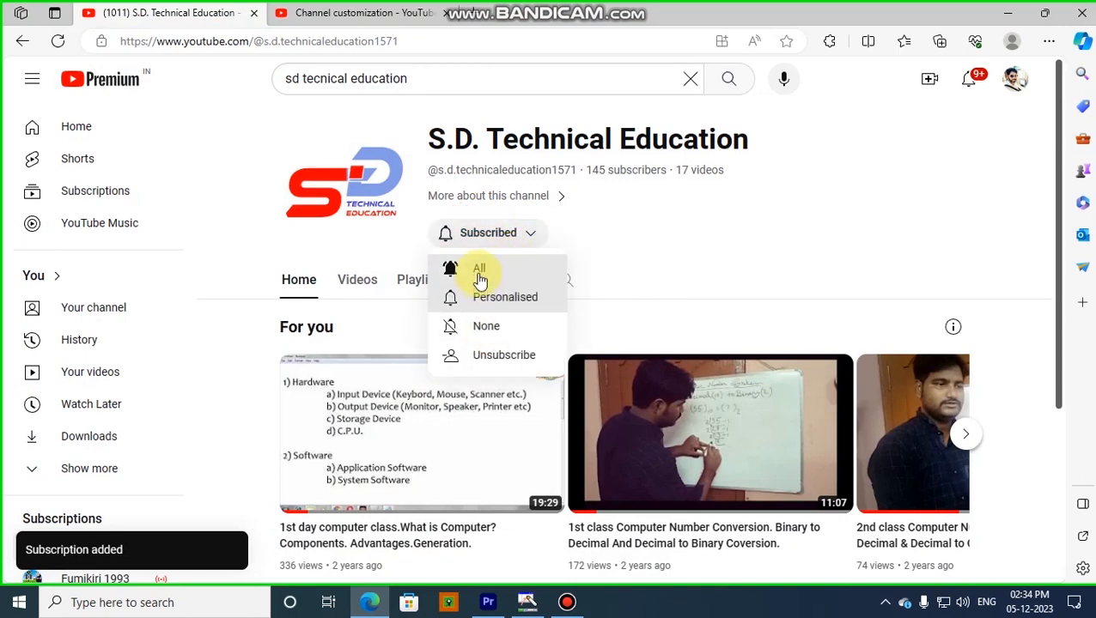
Step: Set the notifications for the subscribed S.D. Technical Education channel to All
click(481, 276)
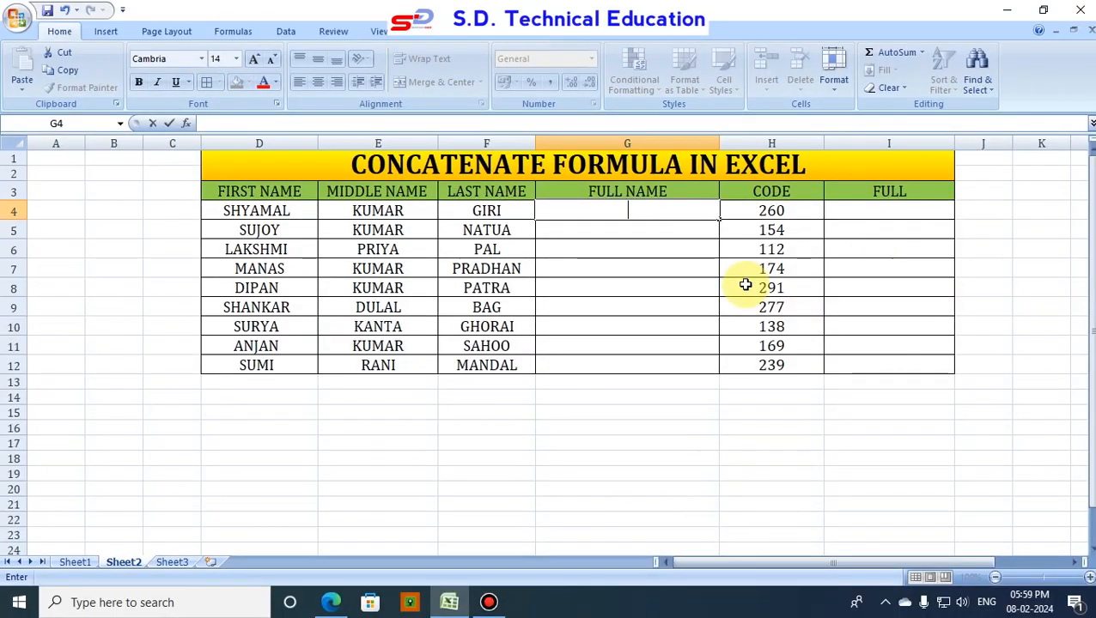
Step: Examine the first, middle and last name columns of the table on Sheet2
click(709, 274)
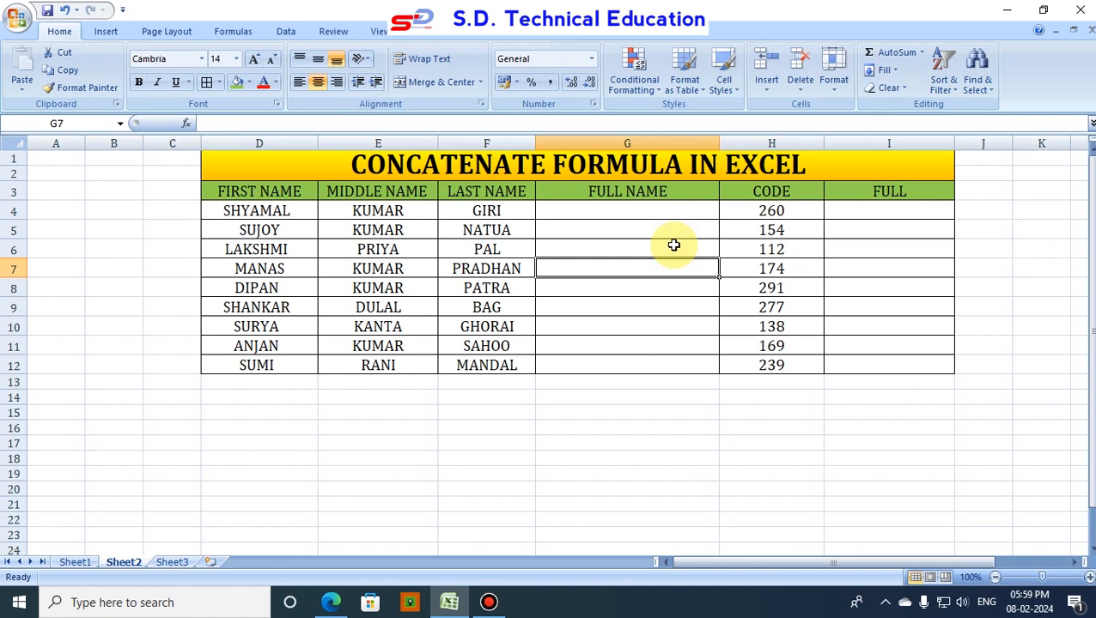
click(255, 210)
drag(255, 210, 257, 310)
click(367, 249)
drag(391, 210, 392, 312)
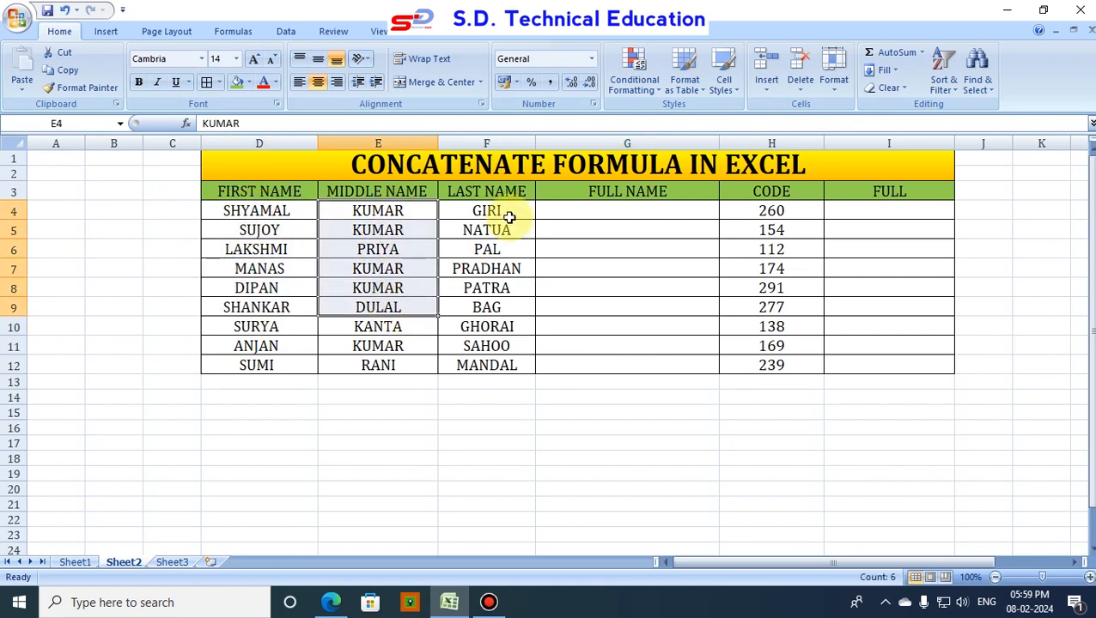
drag(501, 210, 491, 302)
drag(399, 212, 410, 289)
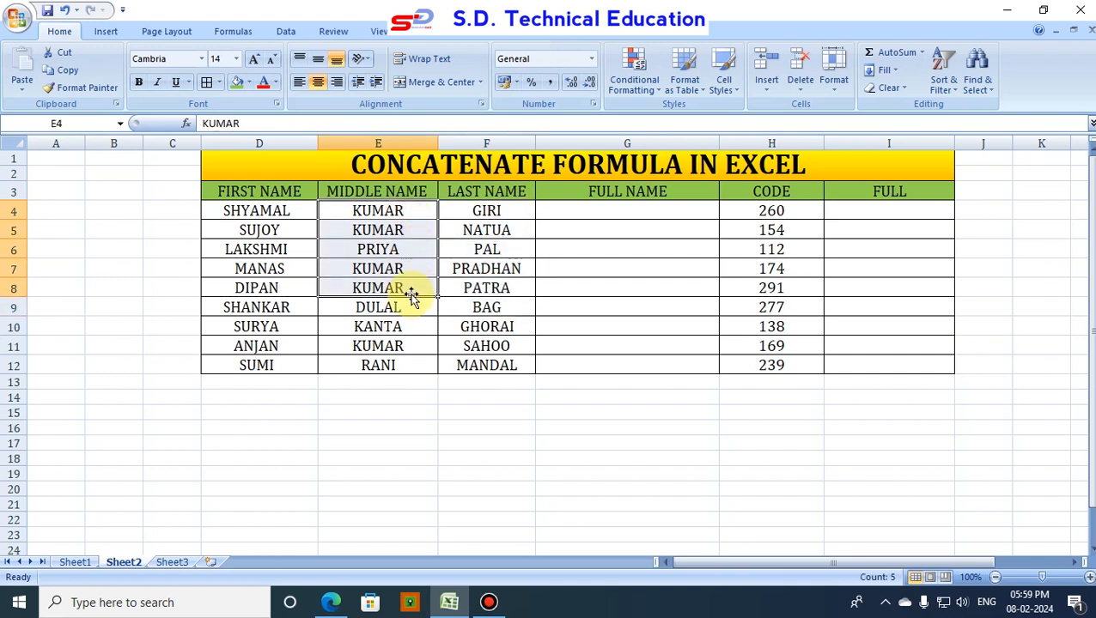
click(510, 225)
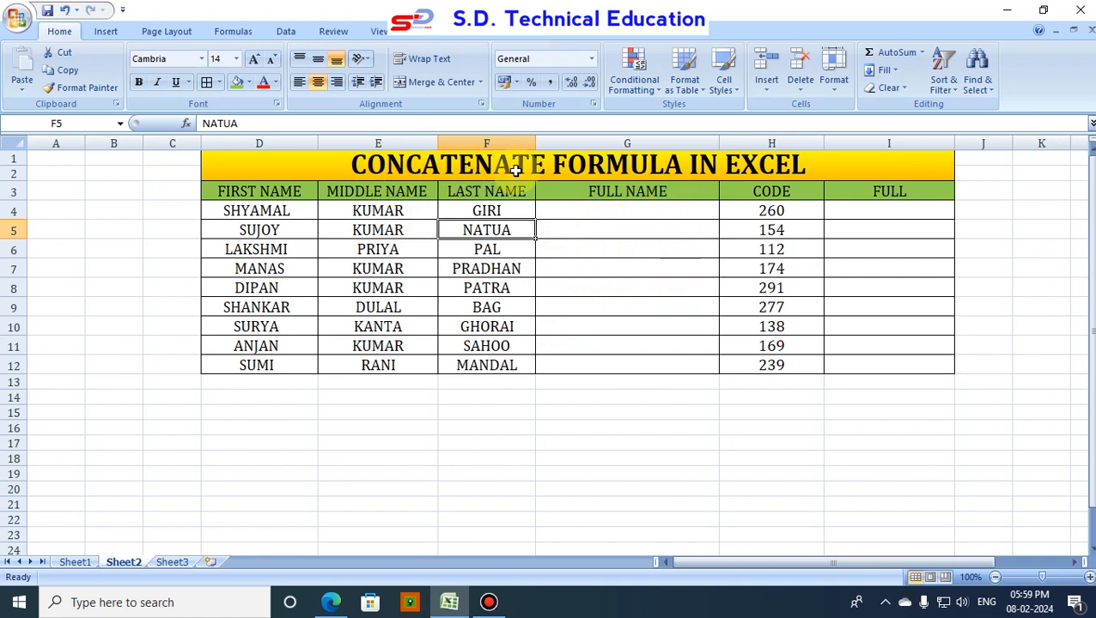
Step: Begin a CONCATENATE formula in G4 with the first name from D4 followed by a quoted space, " "
click(639, 211)
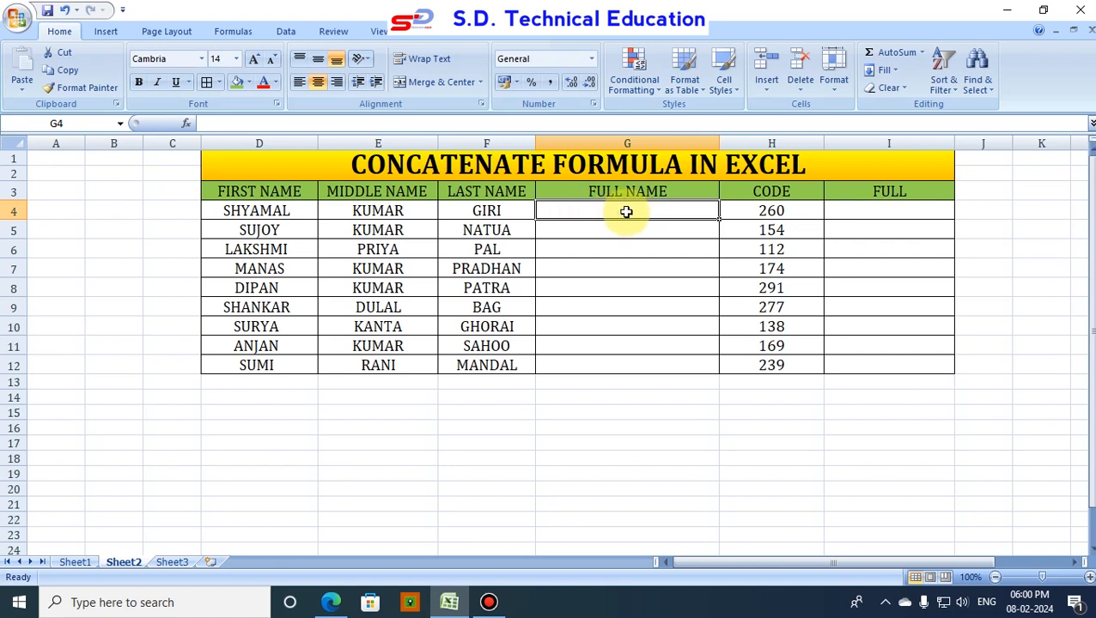
text(=)
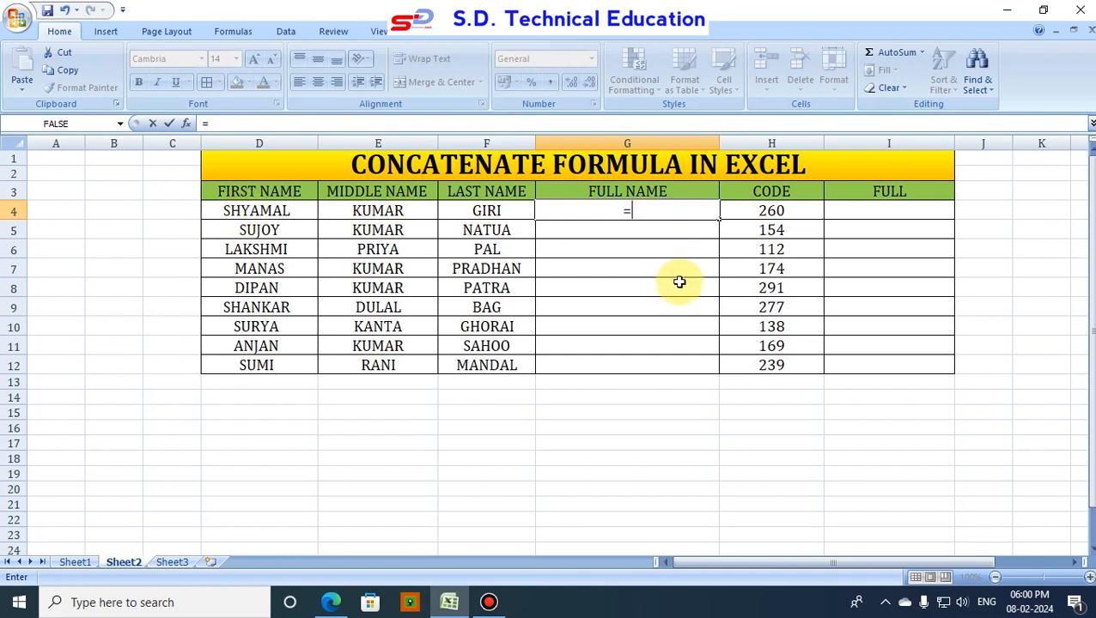
text(CON)
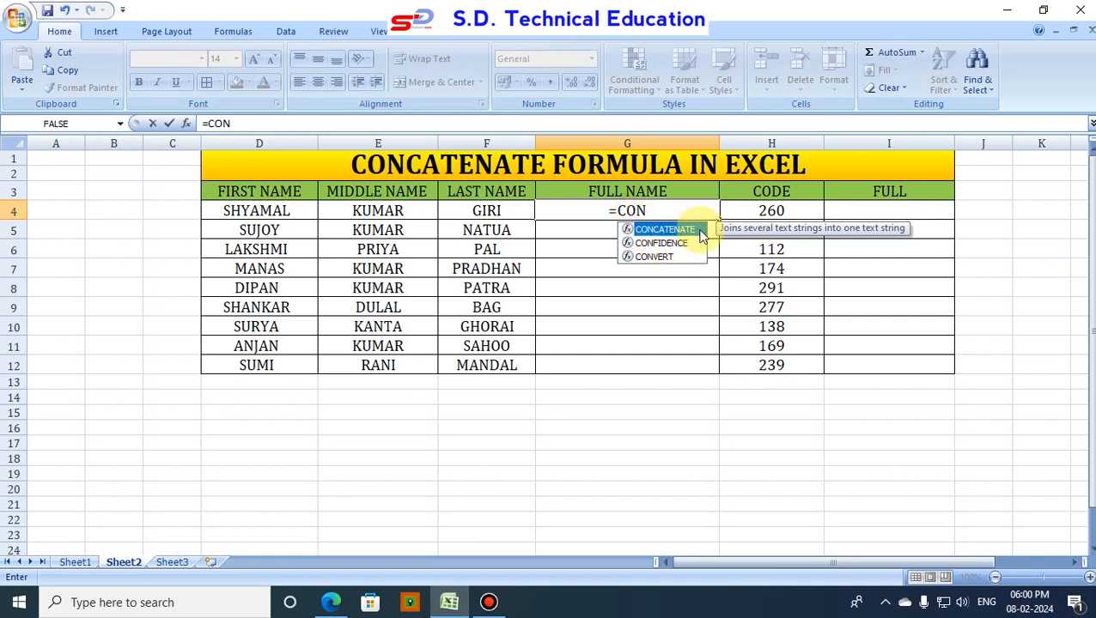
double_click(671, 232)
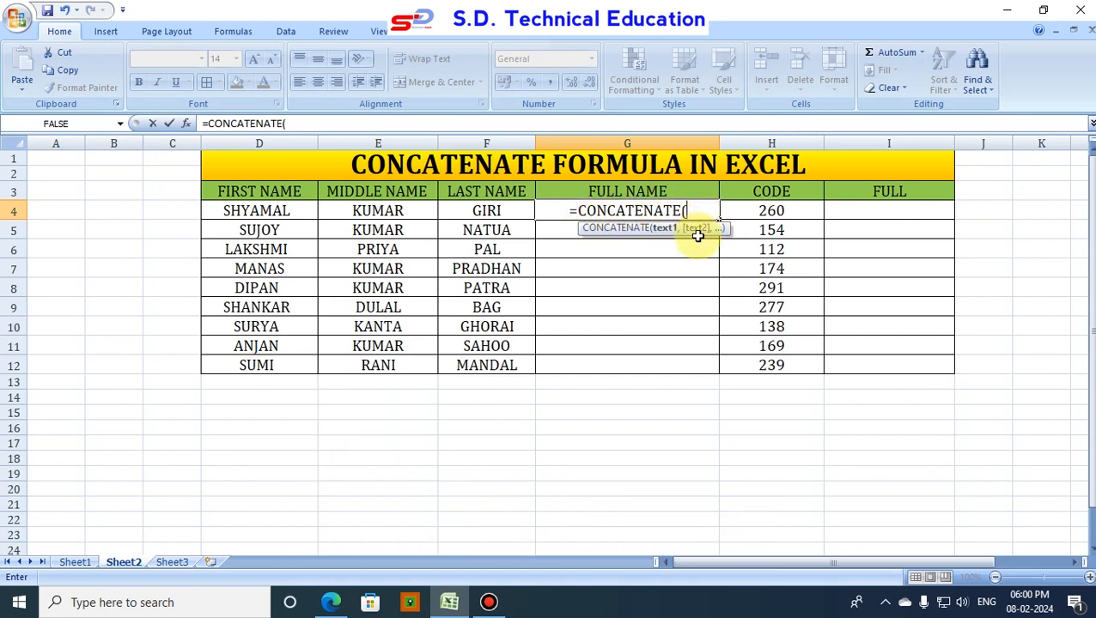
click(266, 210)
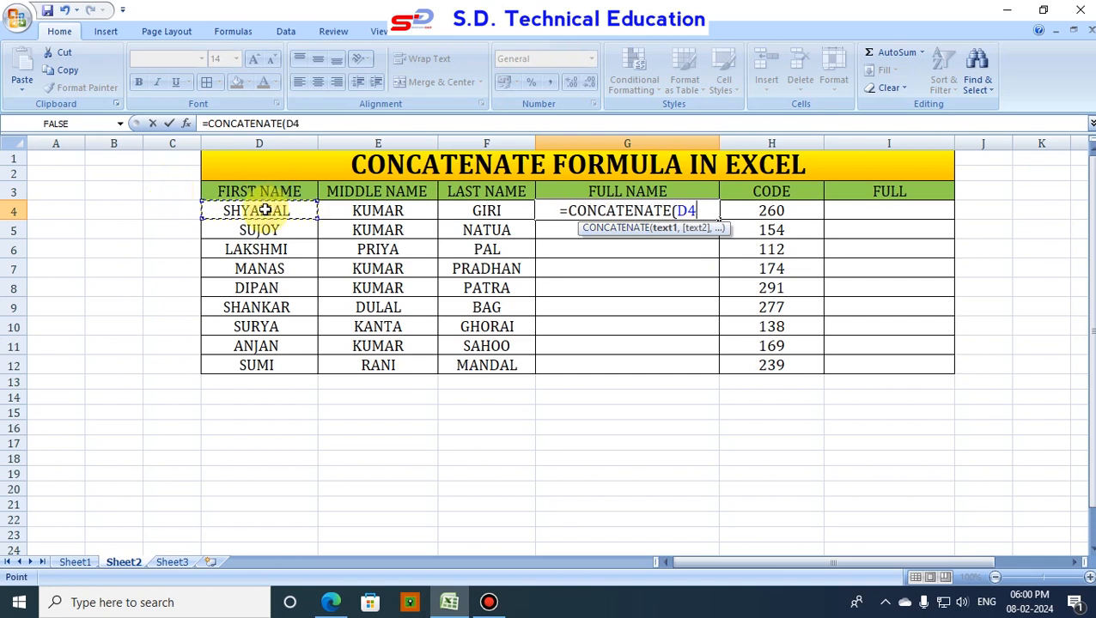
text(,)
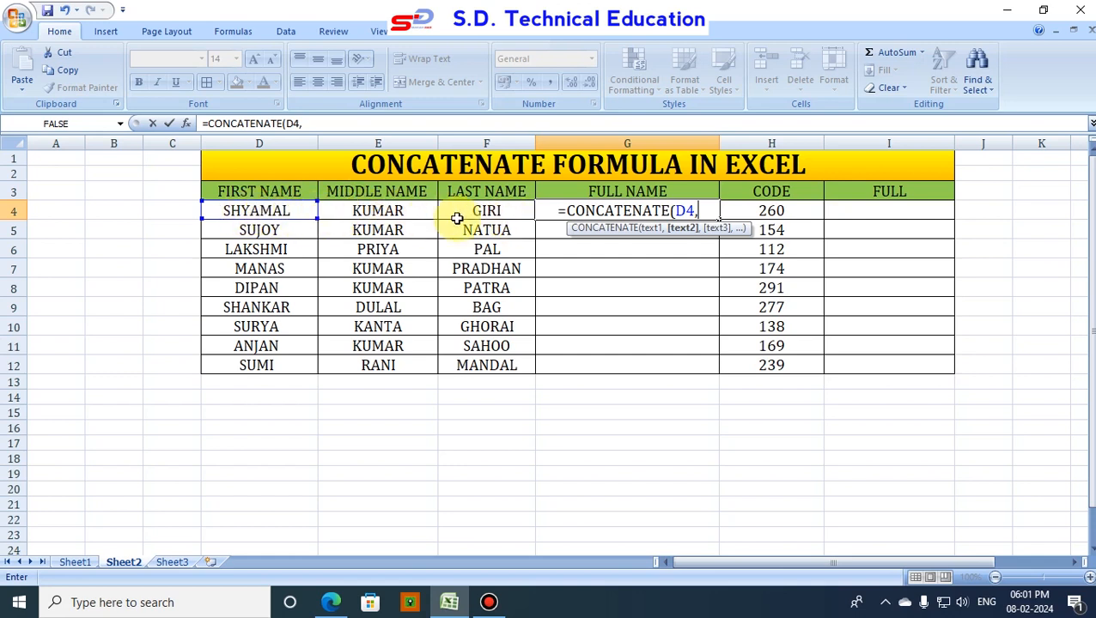
text(")
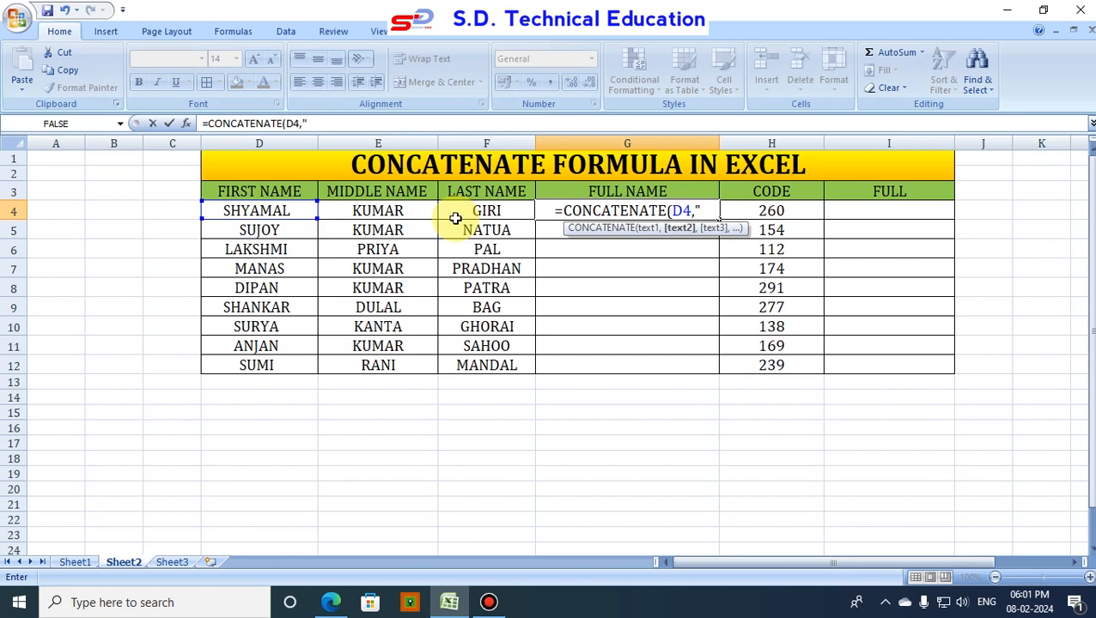
text( ")
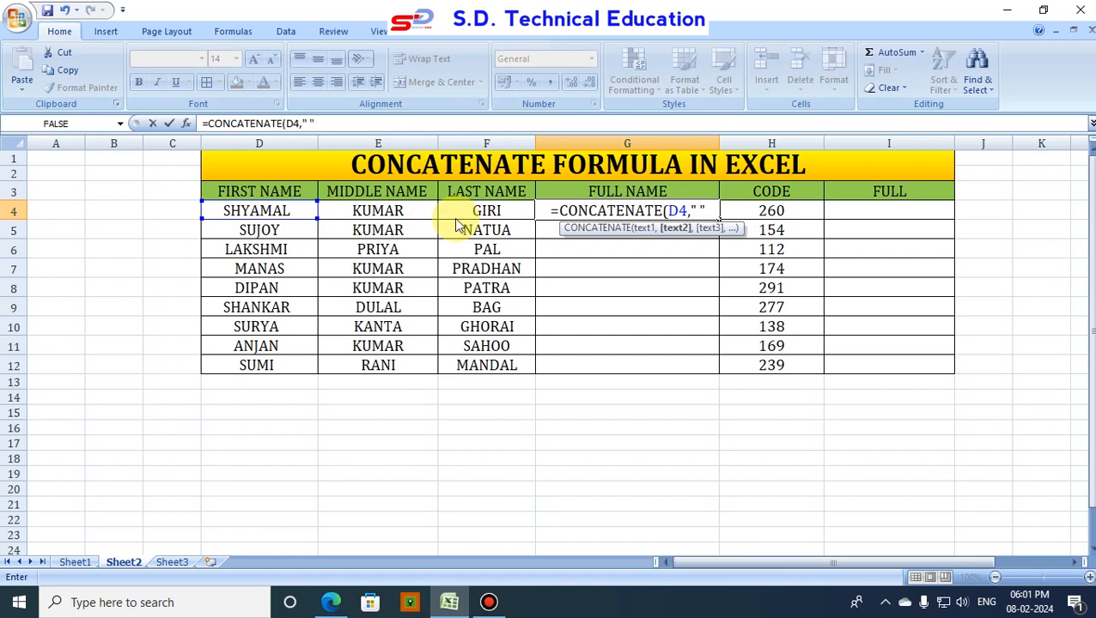
text(,)
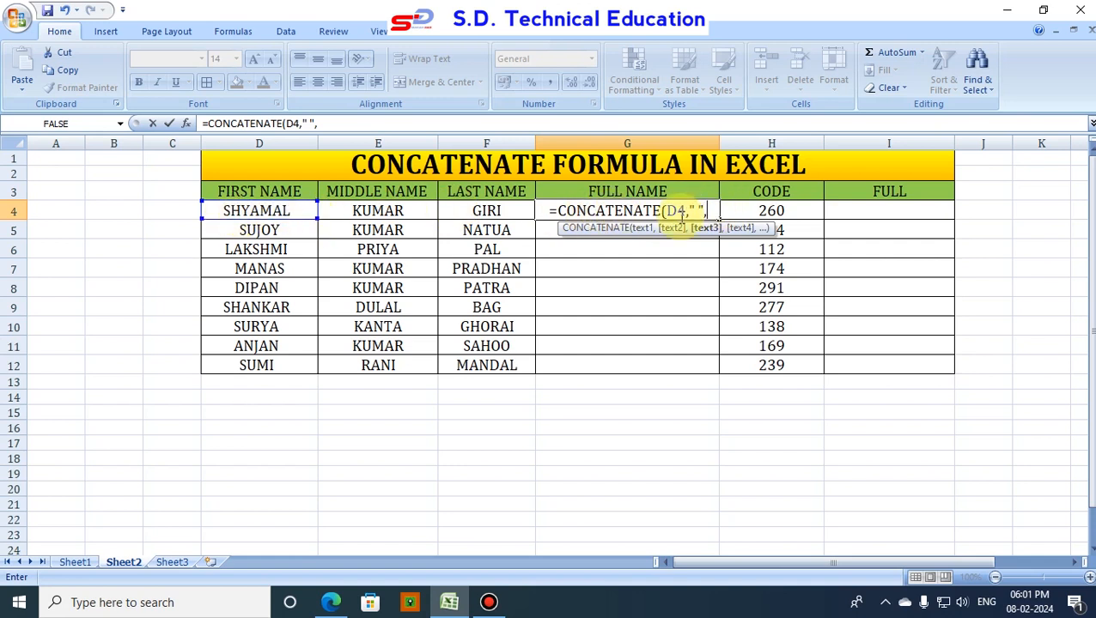
Step: Add E4, a quoted space and F4 to complete the G4 formula as =CONCATENATE(D4," ",E4," ",F4)
click(379, 213)
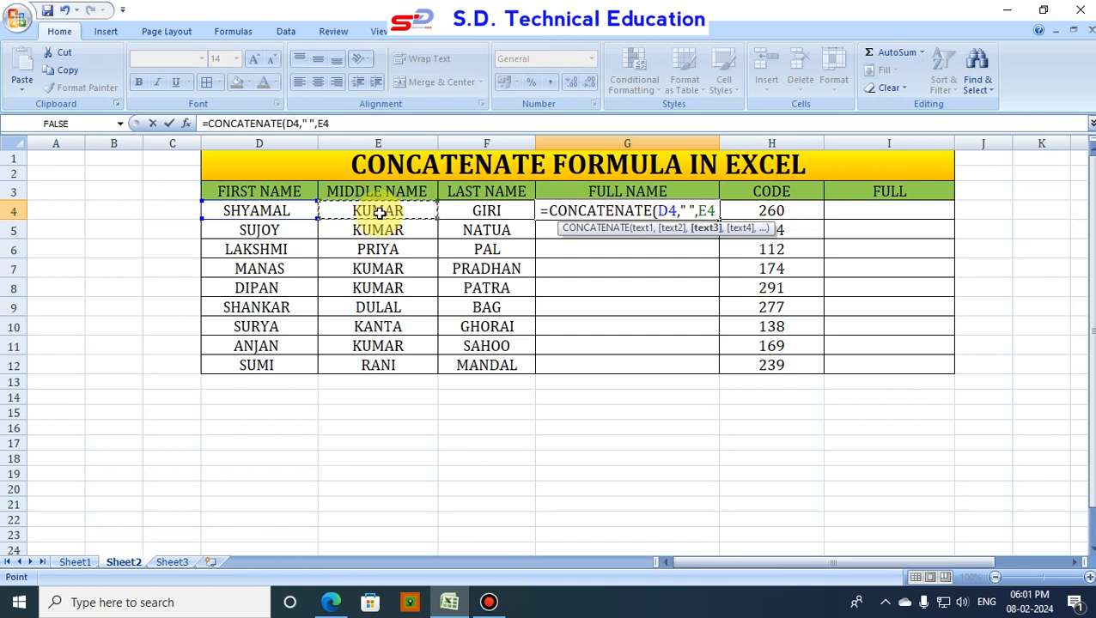
text(,)
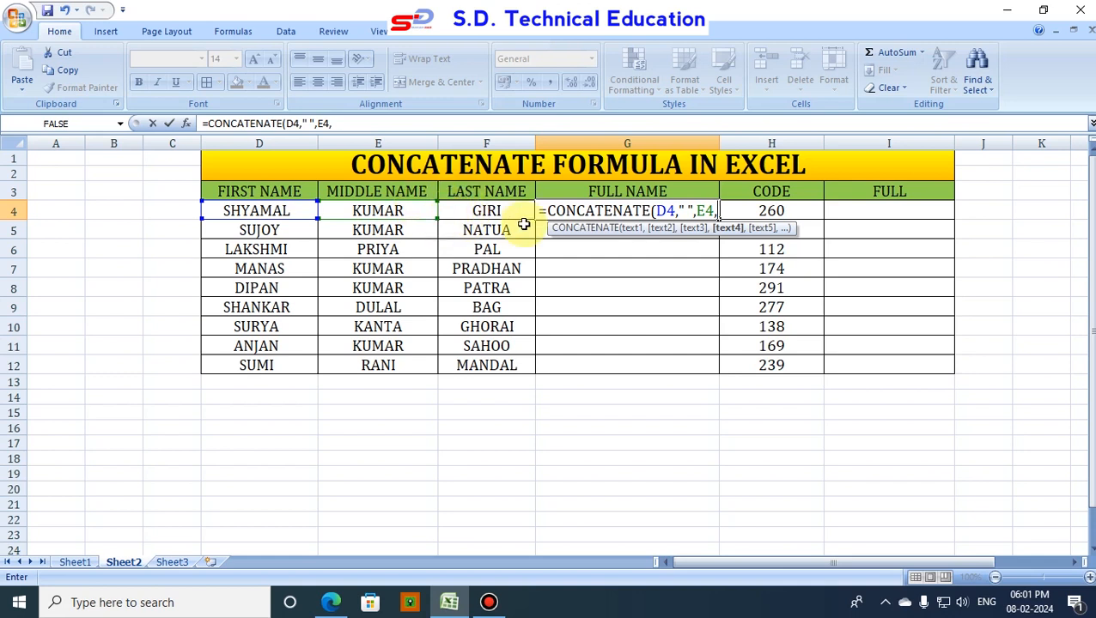
text(")
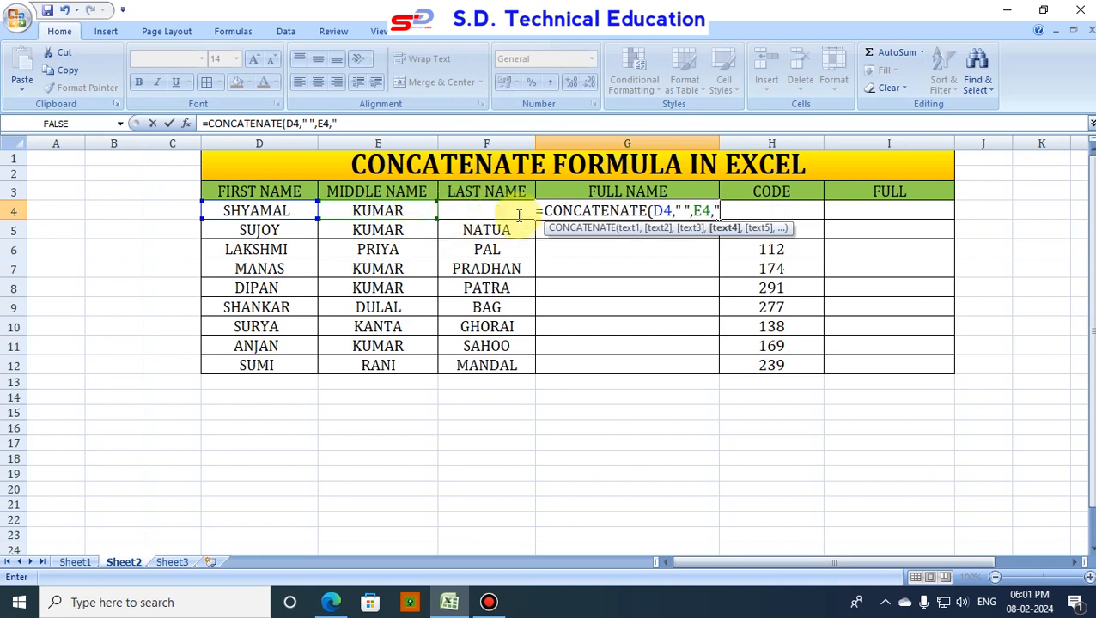
text( ")
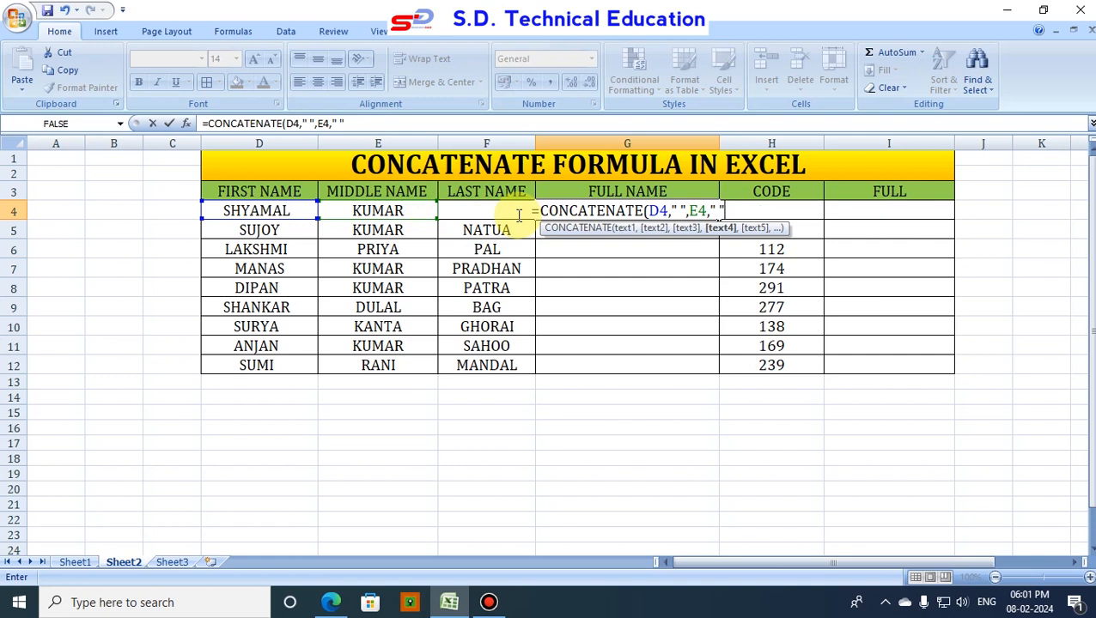
text(,)
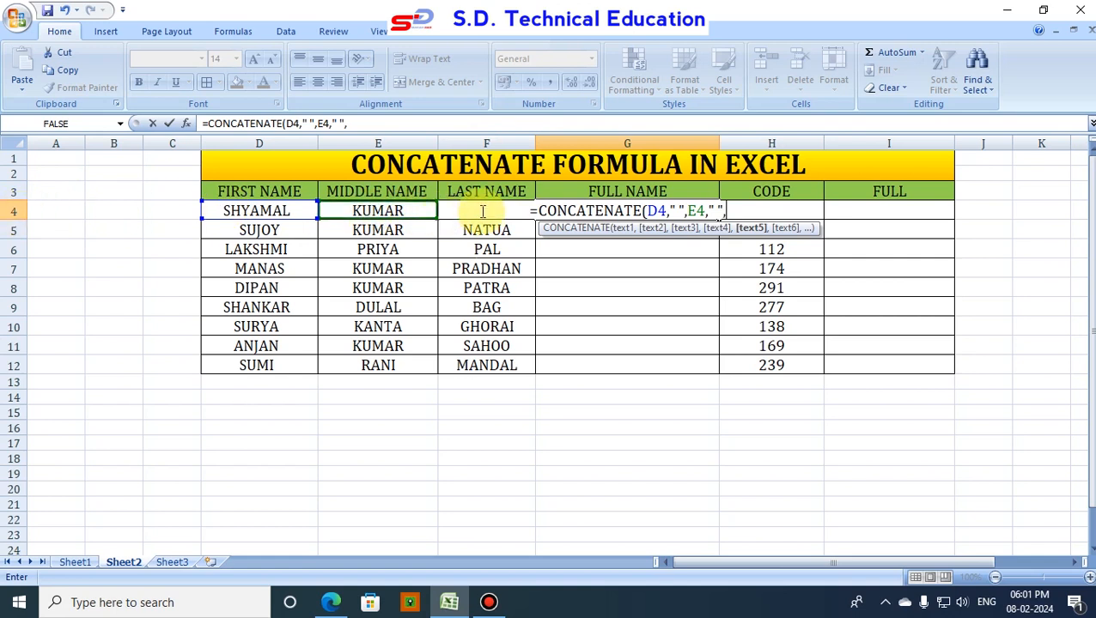
text(F4)
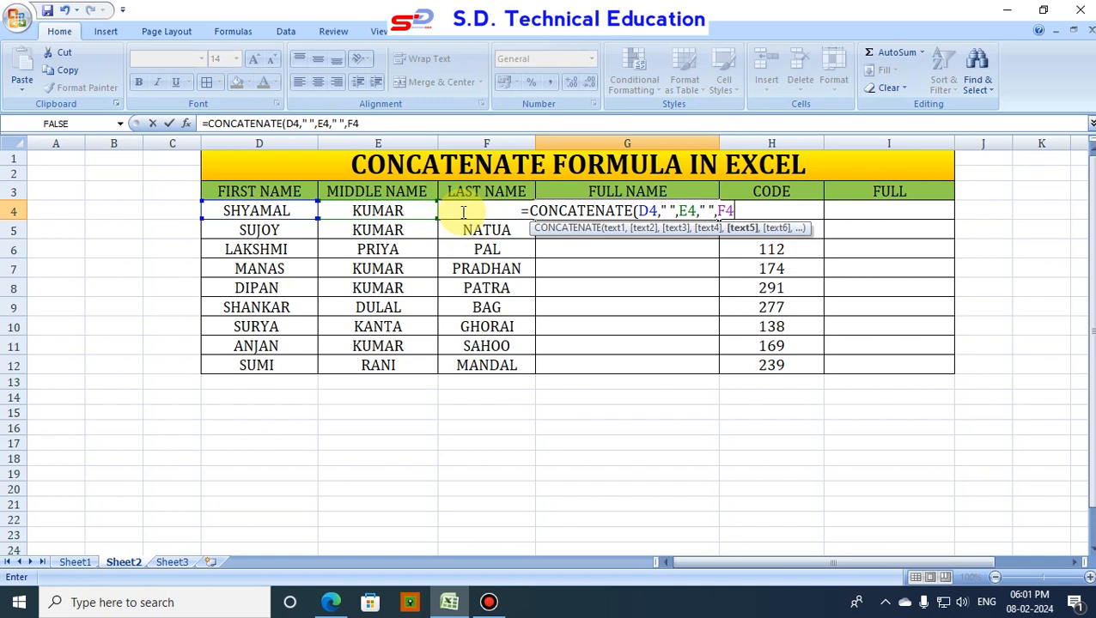
text())
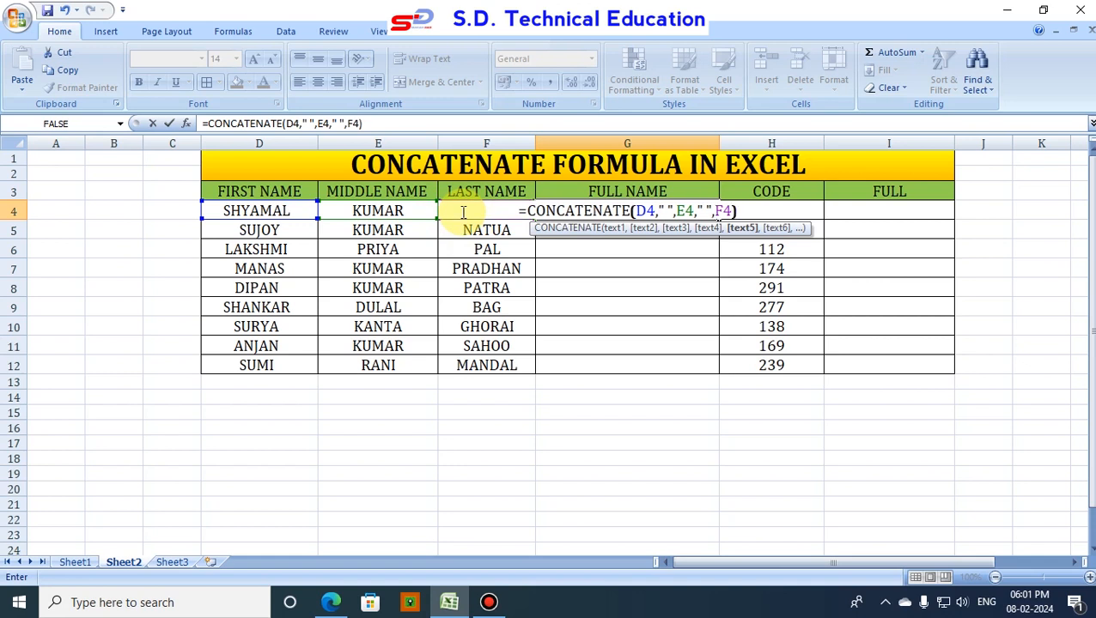
key(Return)
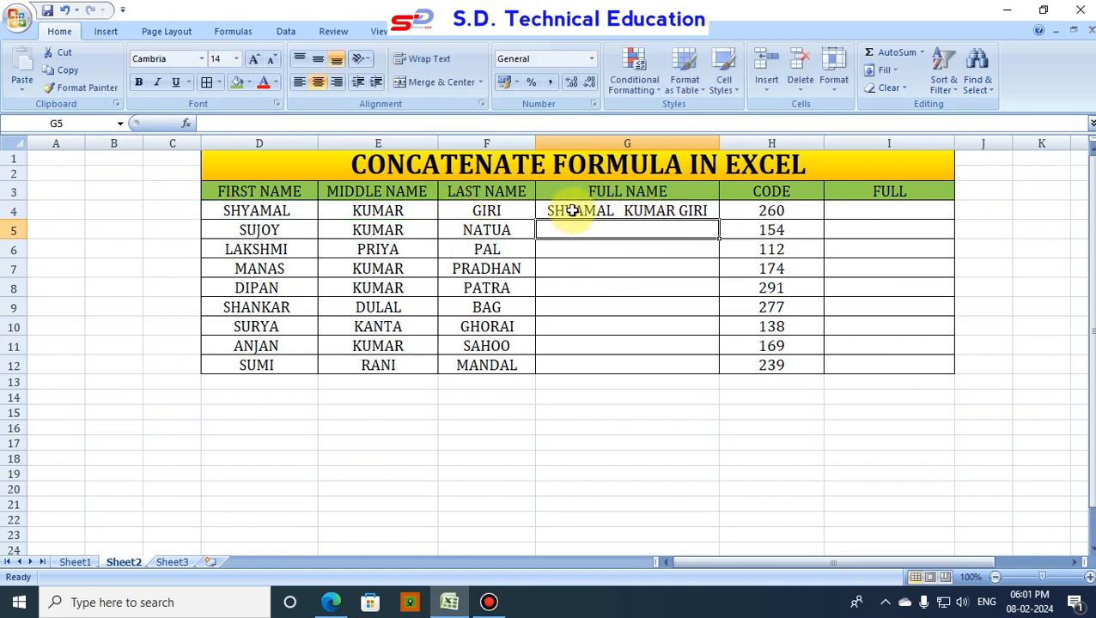
Step: Check the name cells in row 4 and fill the full name formula from G4 down to G12
click(237, 213)
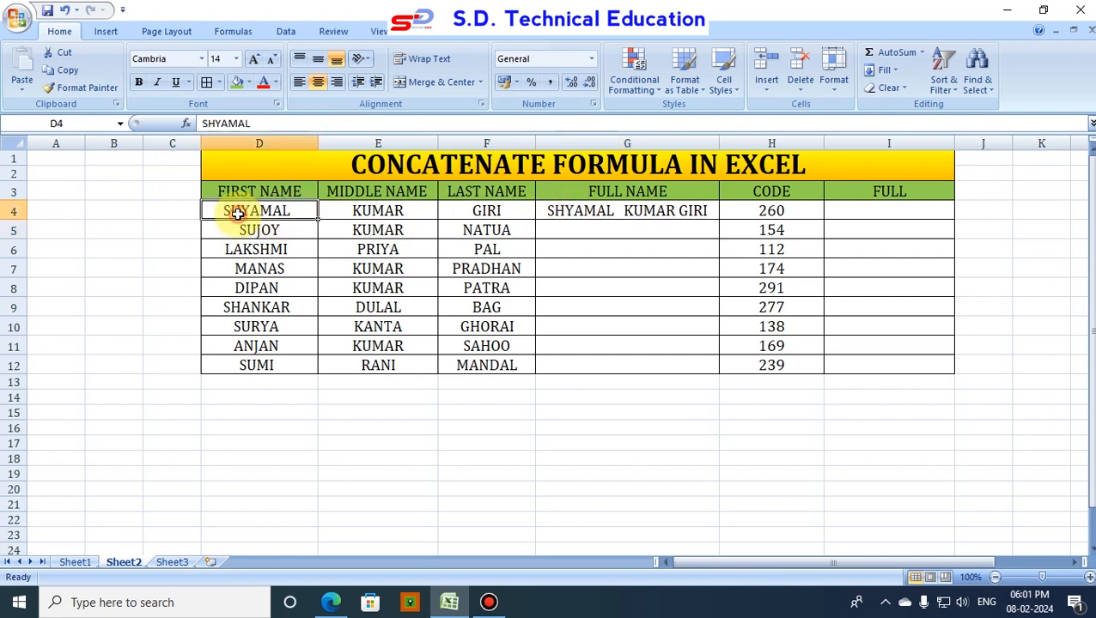
click(361, 212)
click(491, 211)
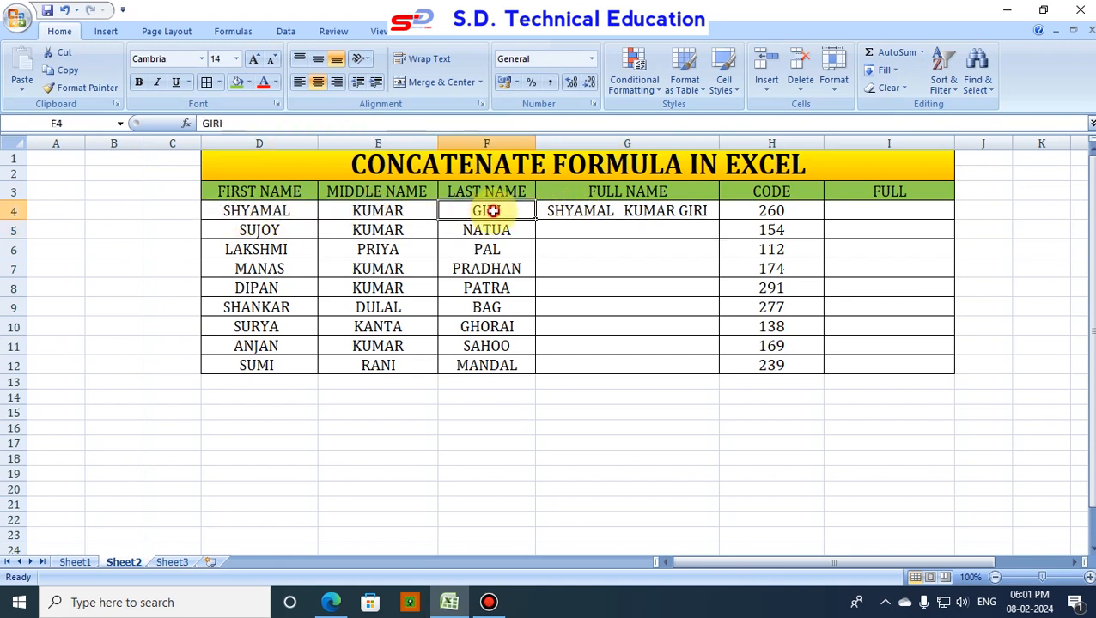
click(611, 211)
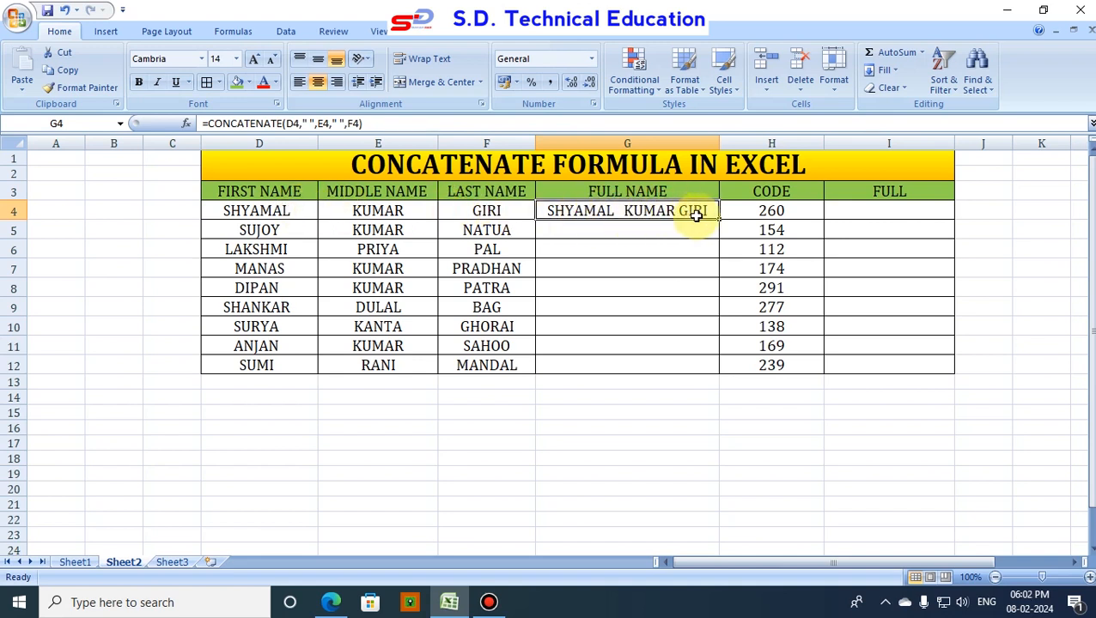
drag(721, 219, 709, 370)
click(641, 288)
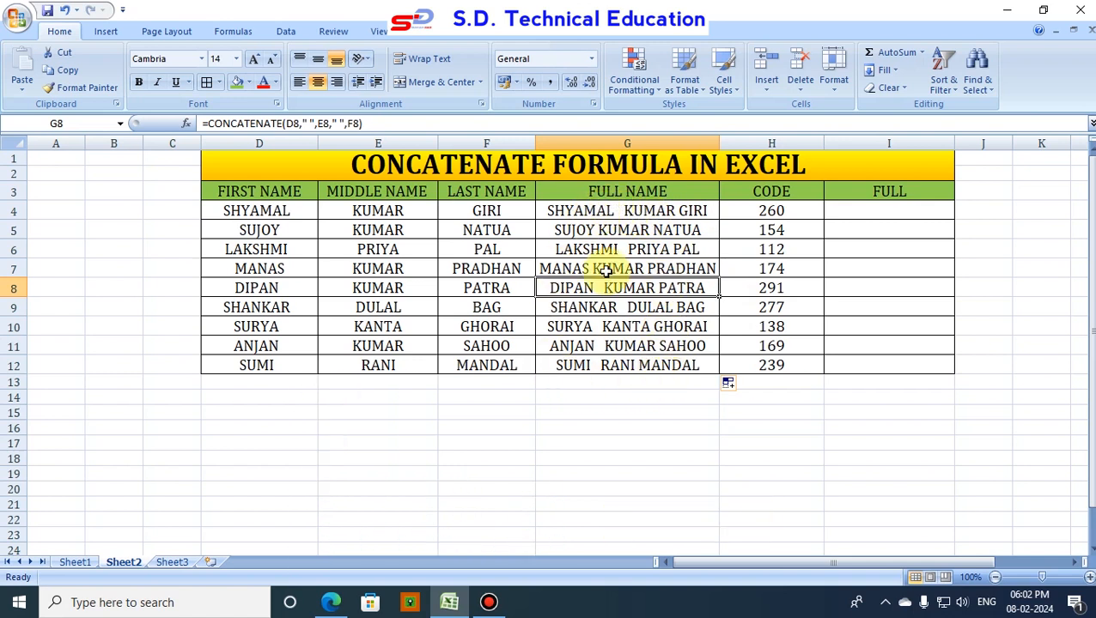
Step: Enter the formula =CONCATENATE(D4,E4,F4,H4) in I4 to join the three name parts with the code
click(869, 211)
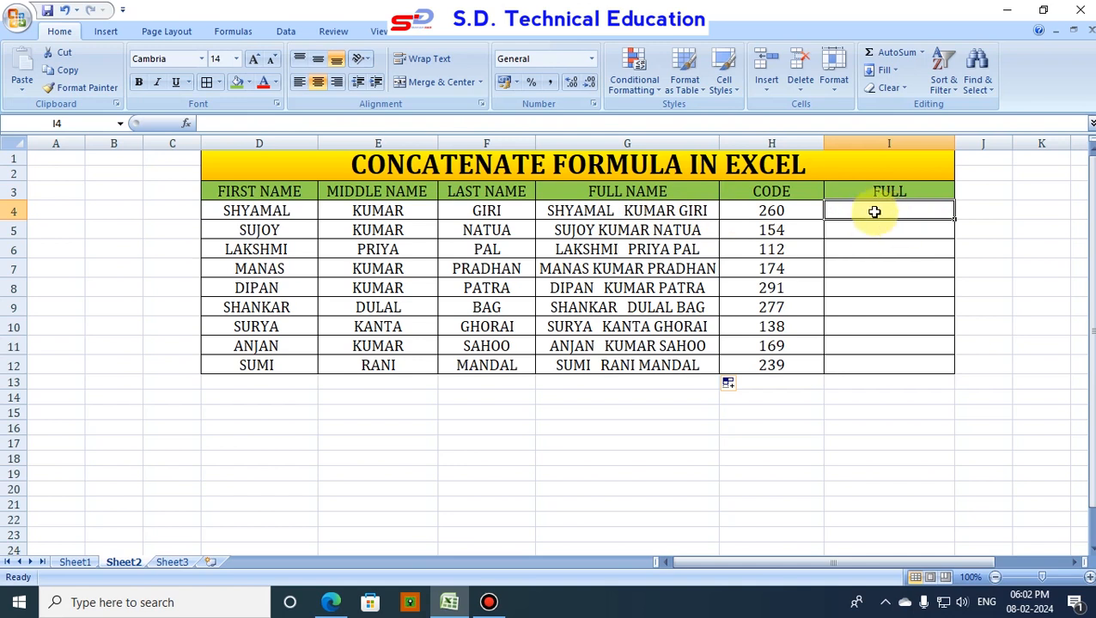
text(=CON)
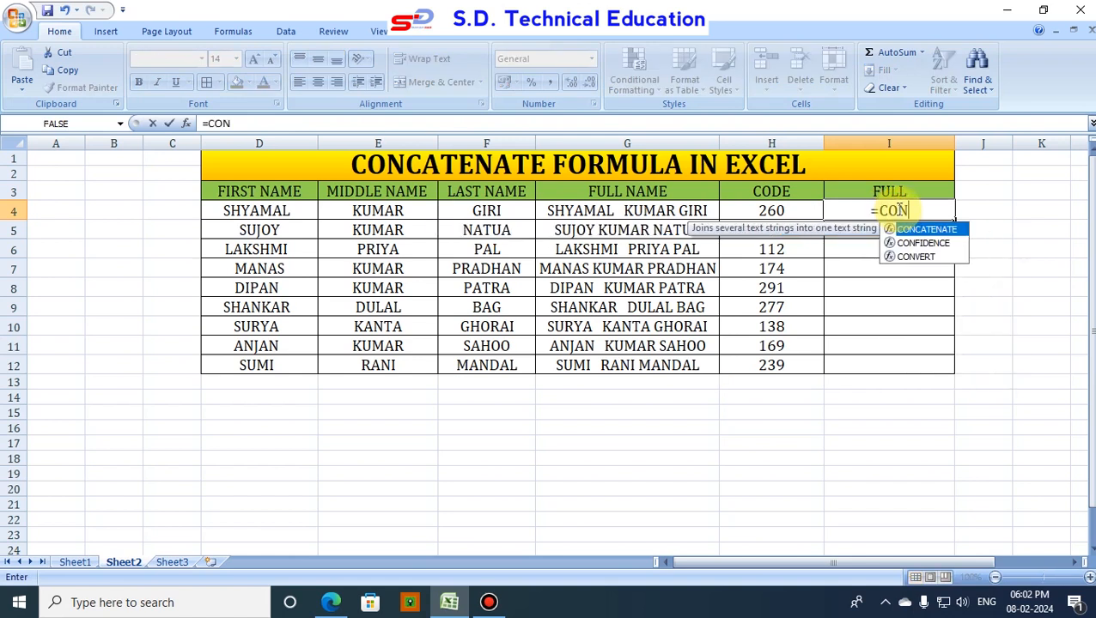
double_click(945, 229)
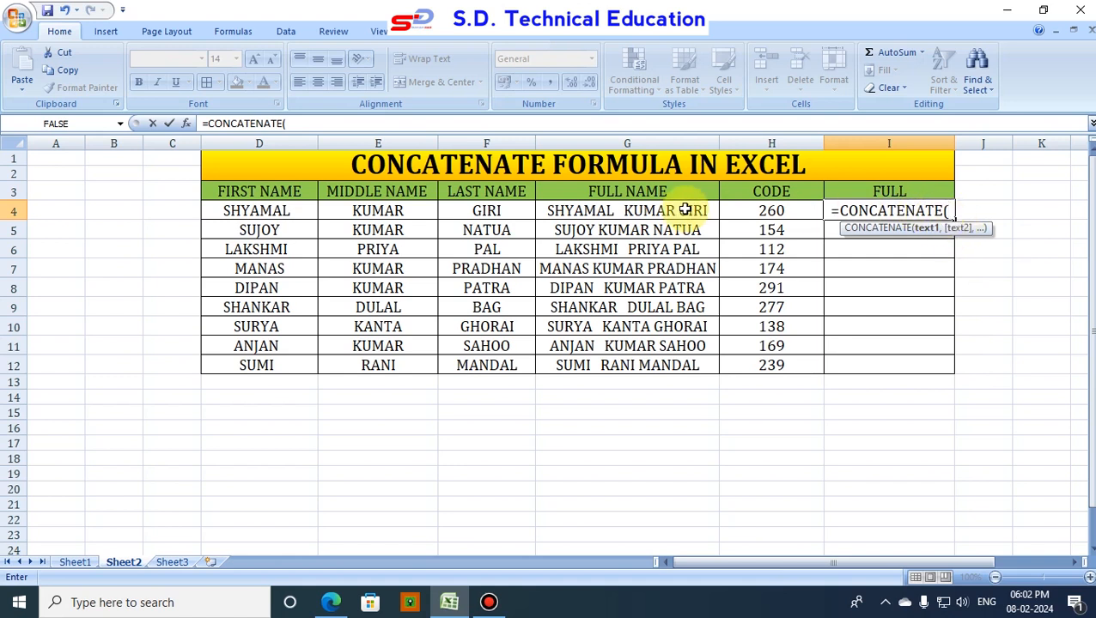
click(269, 211)
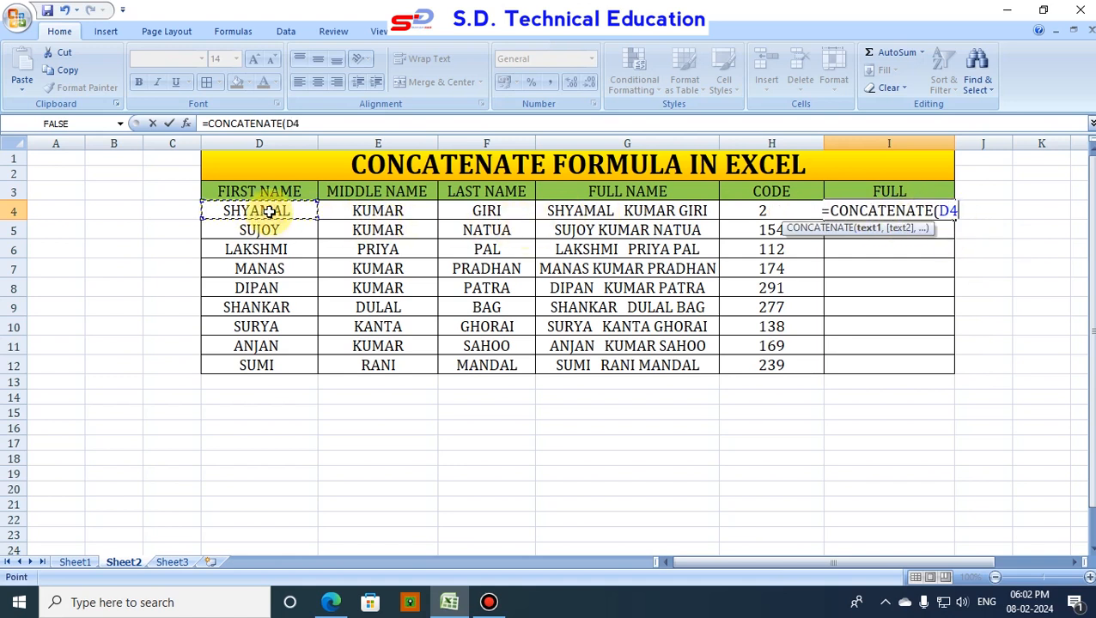
text(,)
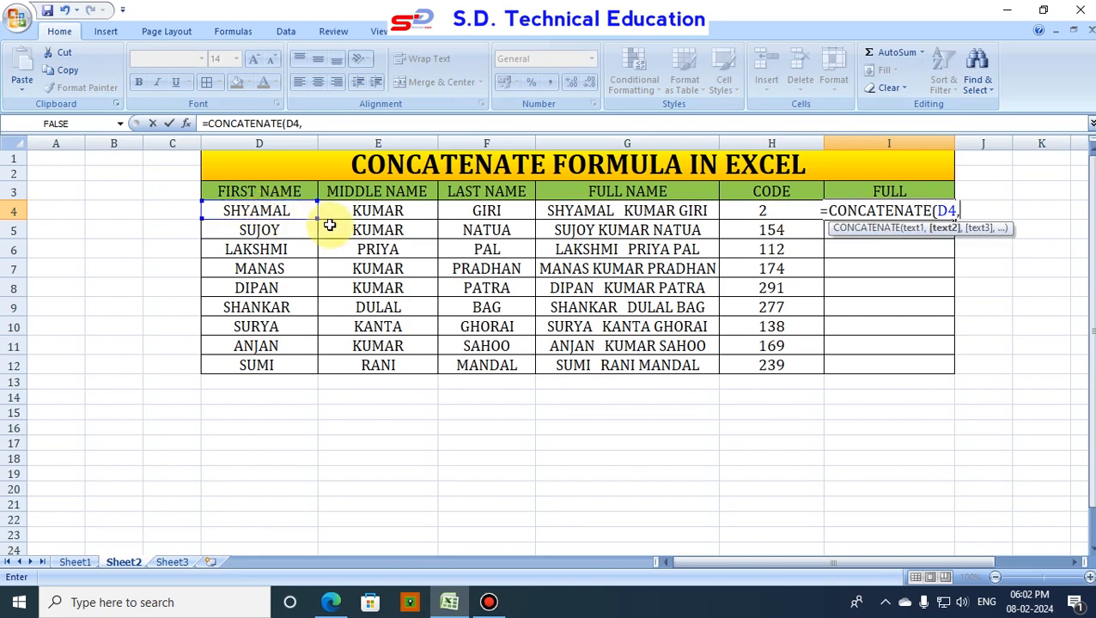
click(382, 211)
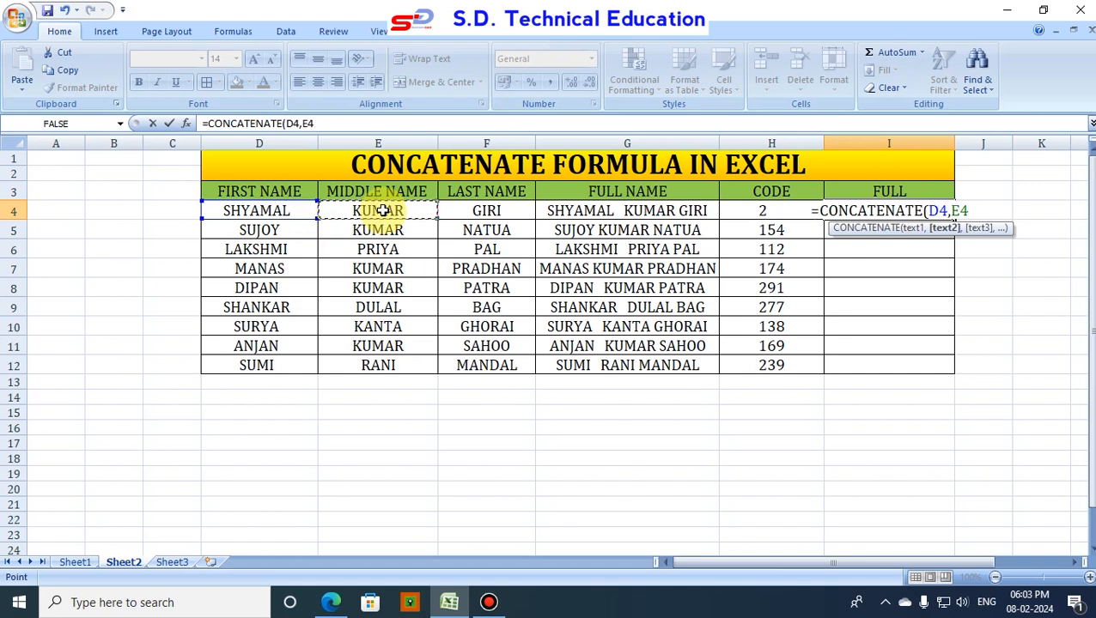
text(,)
click(497, 212)
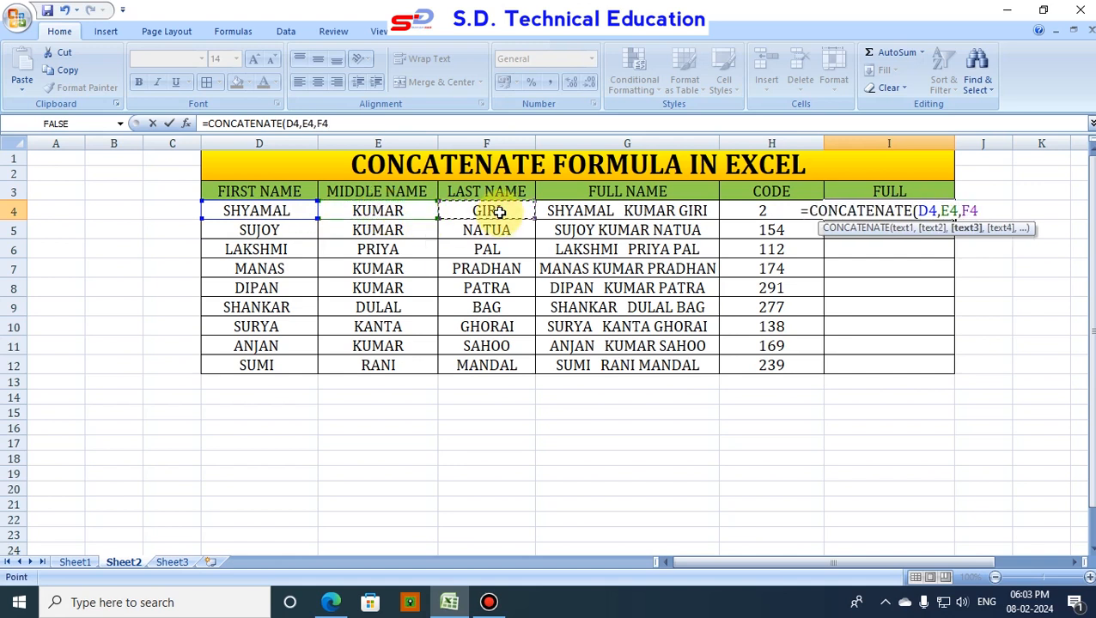
text(,)
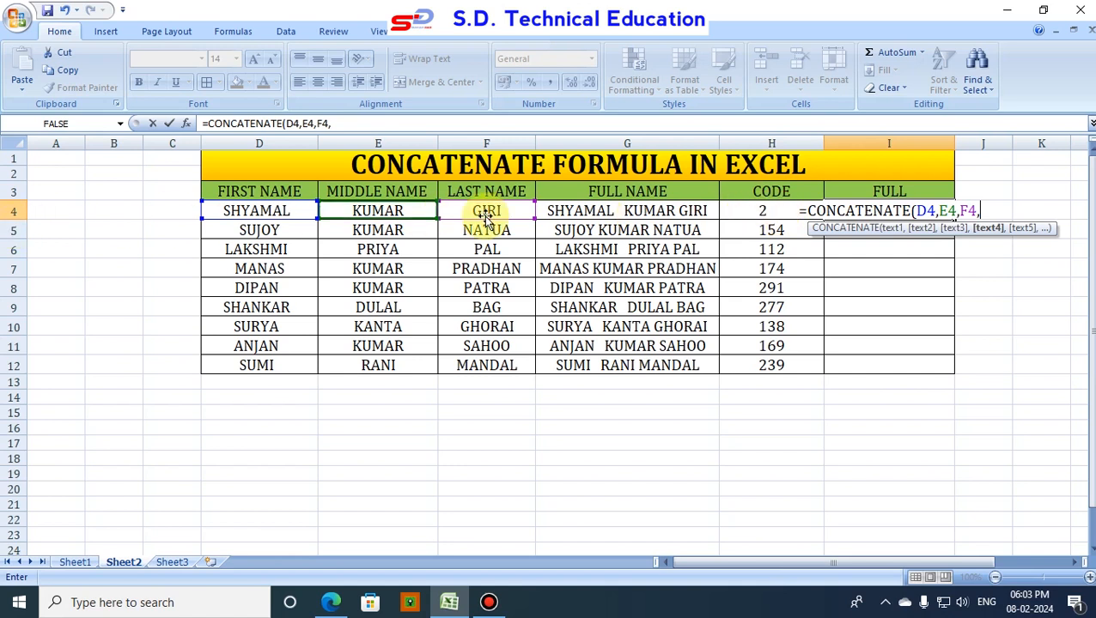
text(H4)
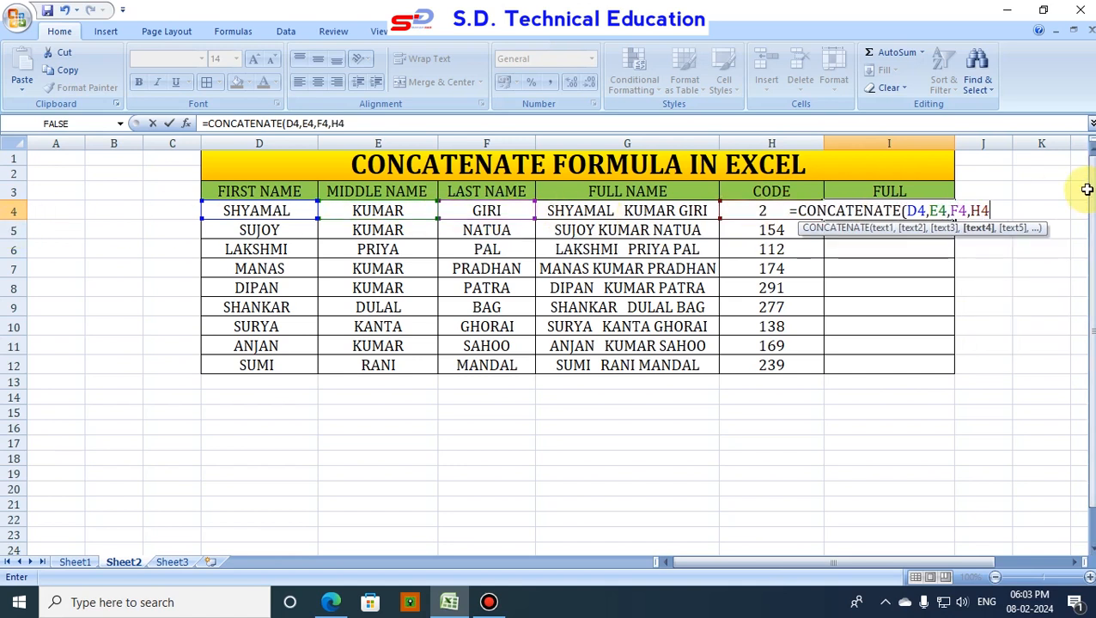
text())
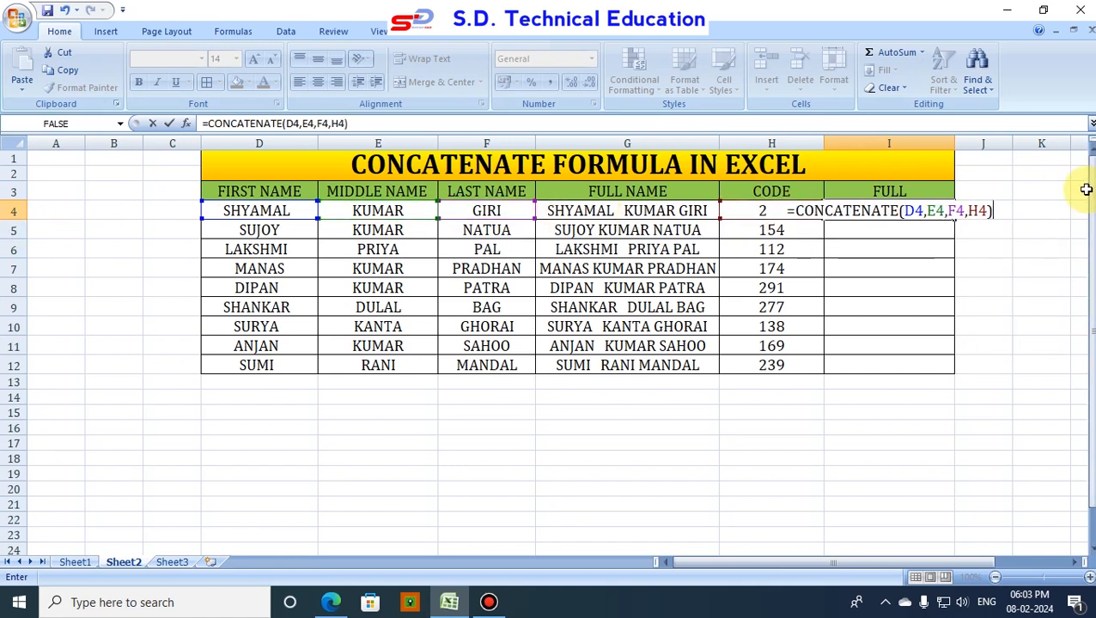
key(Return)
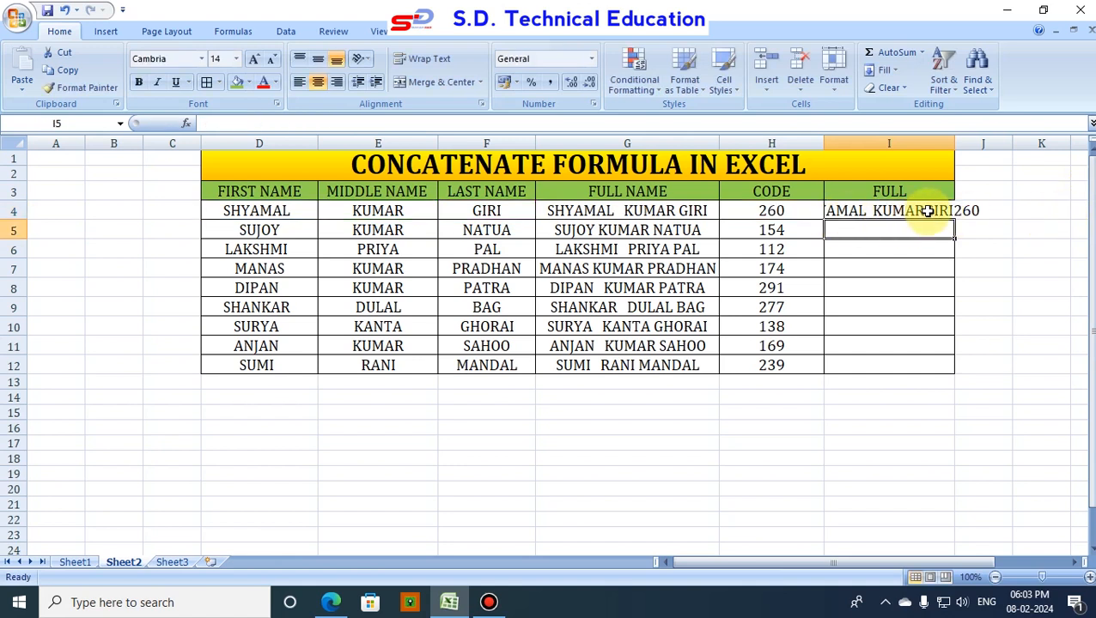
Step: Fill the I4 formula down to I12 and auto-fit the width of column I to its contents
double_click(954, 143)
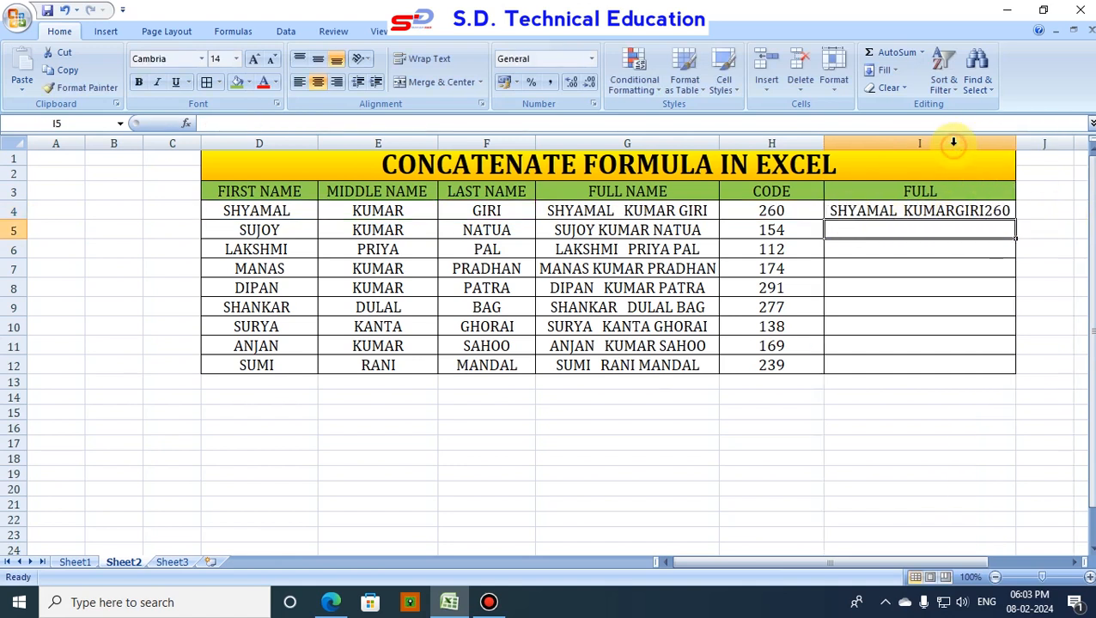
click(884, 215)
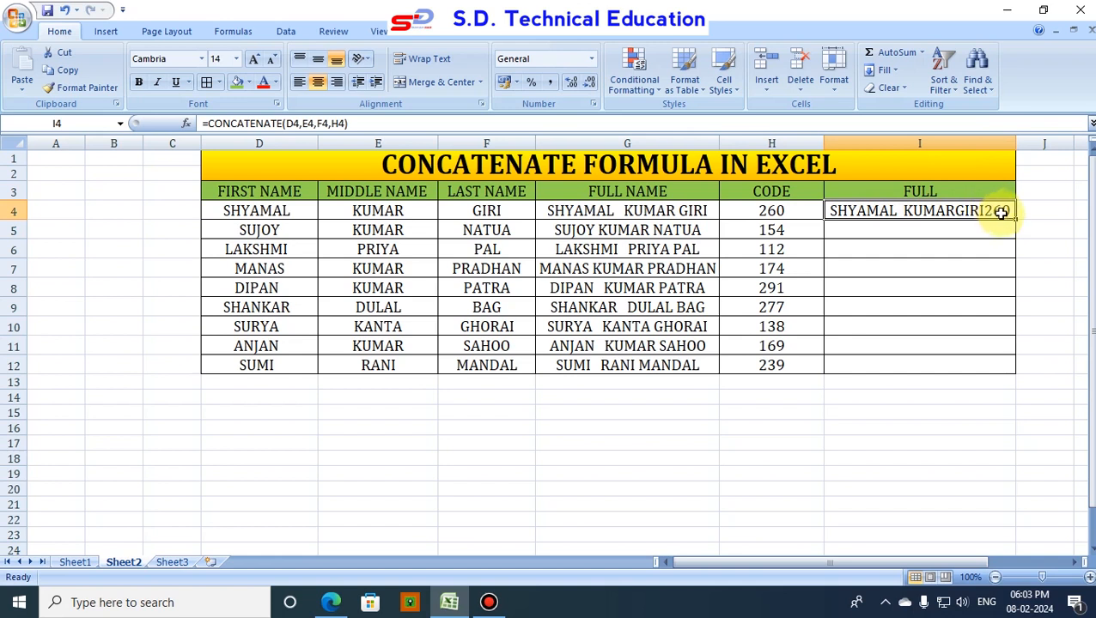
drag(1020, 220, 1013, 370)
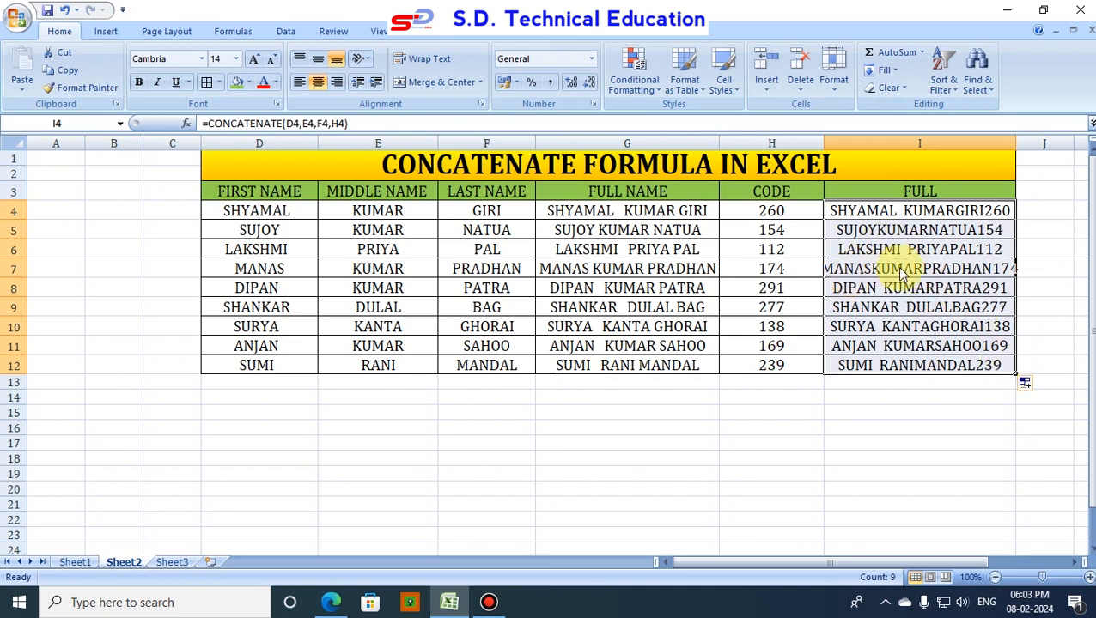
double_click(1015, 143)
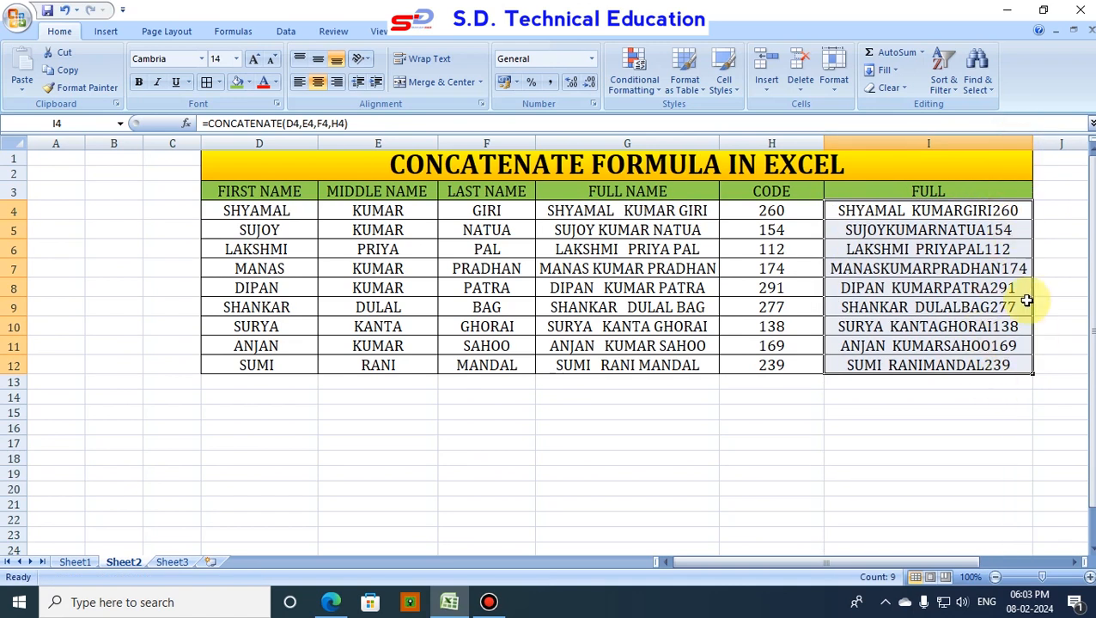
click(1020, 267)
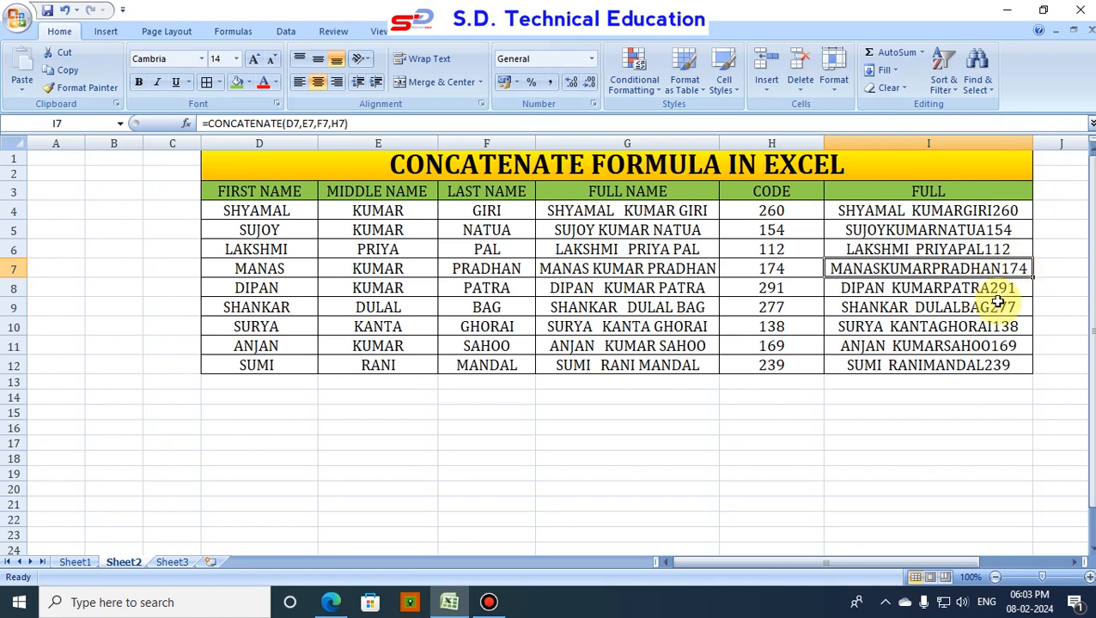